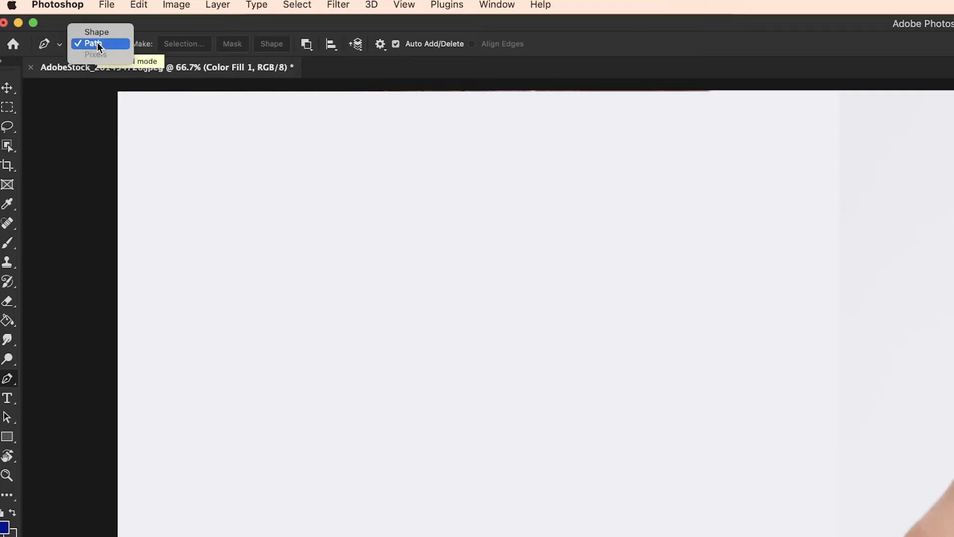
- Switch the Pen tool's drawing mode to Shape and back to Path
{"action": "left_click", "coordinate": [106, 42]}
{"action": "left_click", "coordinate": [101, 42]}
{"action": "left_click", "coordinate": [91, 33]}
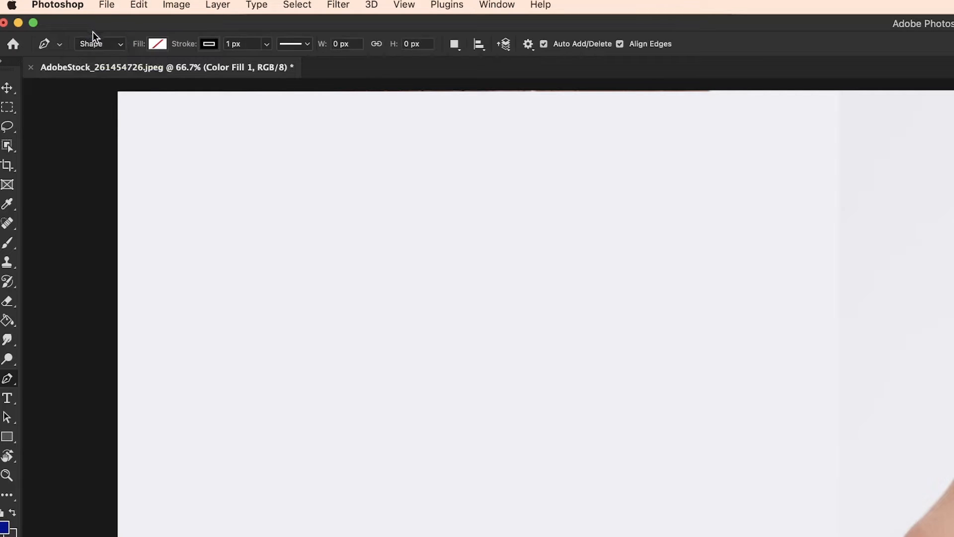
{"action": "left_click", "coordinate": [97, 42]}
{"action": "left_click", "coordinate": [96, 54]}
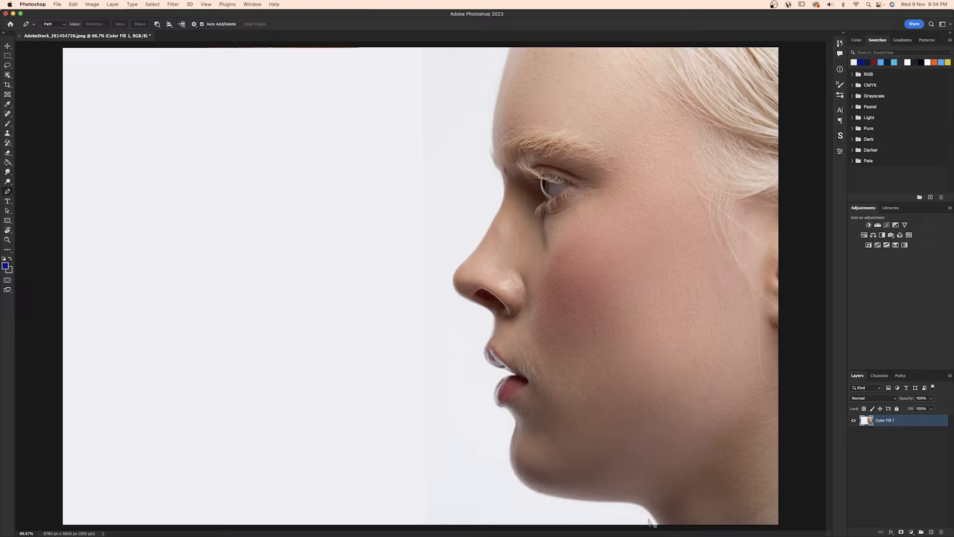
- Start a pen path where the neck meets the image's bottom edge and add a second anchor up the front of the neck
{"action": "scroll", "coordinate": [651, 526], "scroll_direction": "down", "scroll_amount": 5}
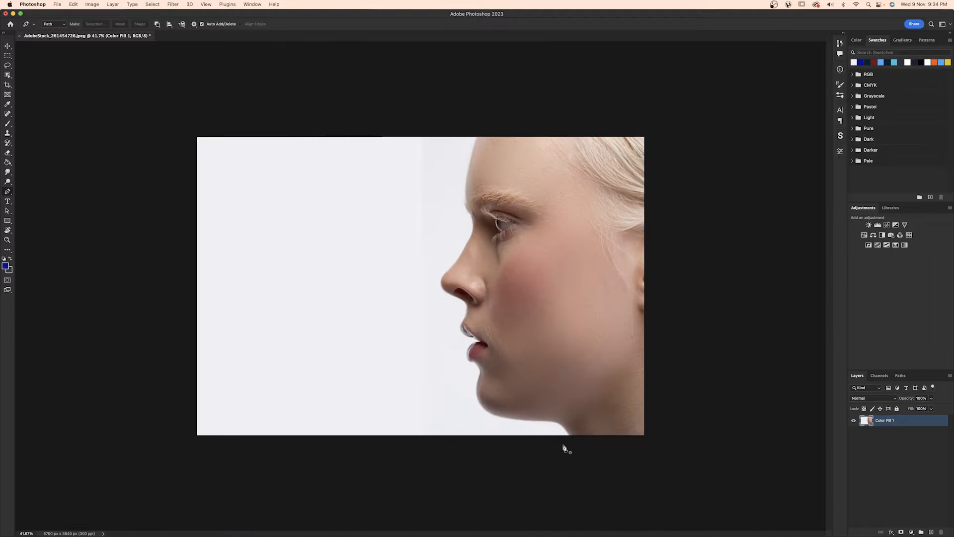
{"action": "scroll", "coordinate": [565, 448], "scroll_direction": "up", "scroll_amount": 8}
{"action": "scroll", "coordinate": [565, 448], "scroll_direction": "down", "scroll_amount": 4}
{"action": "scroll", "coordinate": [566, 448], "scroll_direction": "down", "scroll_amount": 3}
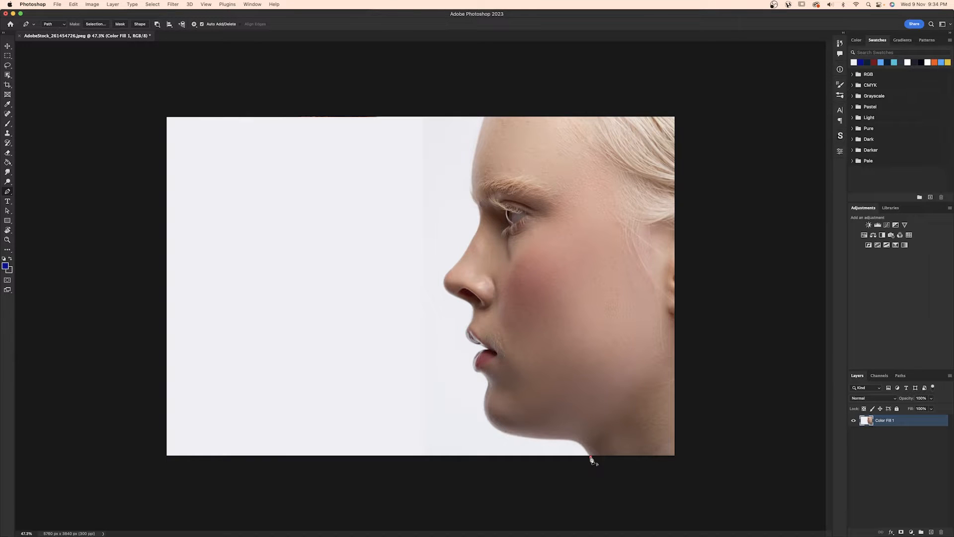
{"action": "scroll", "coordinate": [590, 456], "scroll_direction": "up", "scroll_amount": 10}
{"action": "left_click_drag", "start_coordinate": [606, 464], "coordinate": [389, 269]}
{"action": "scroll", "coordinate": [389, 268], "scroll_direction": "down", "scroll_amount": 5}
{"action": "scroll", "coordinate": [389, 269], "scroll_direction": "right", "scroll_amount": 4}
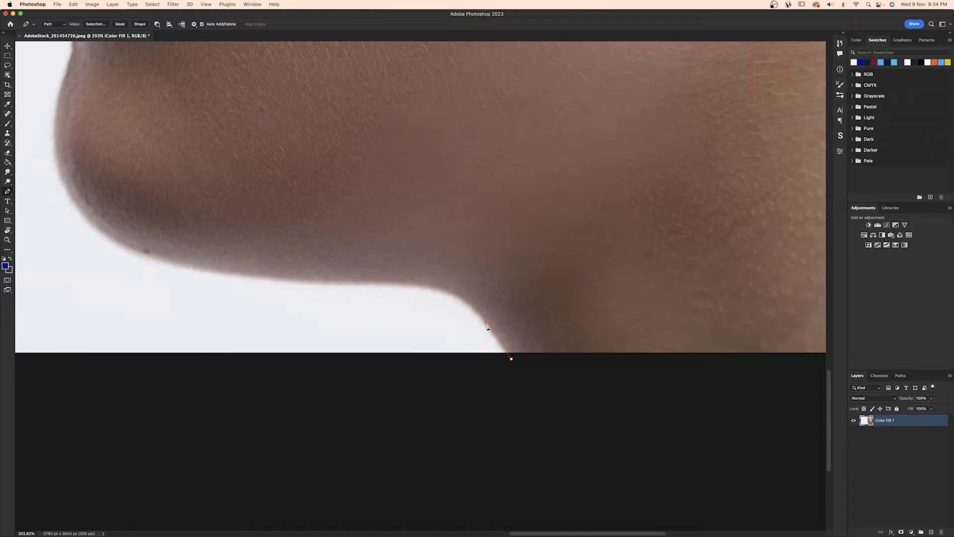
{"action": "left_click_drag", "start_coordinate": [422, 315], "coordinate": [463, 338]}
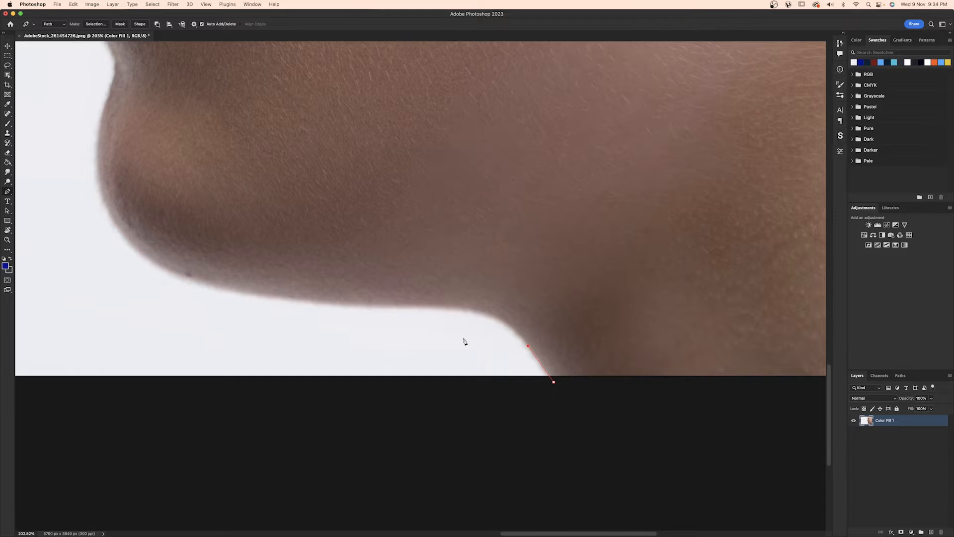
- Extend the path around the curve between neck and jaw and along the flat underside of the jaw
{"action": "left_click", "coordinate": [444, 306]}
{"action": "left_click_drag", "start_coordinate": [445, 310], "coordinate": [385, 309]}
{"action": "key", "text": "BackSpace"}
{"action": "scroll", "coordinate": [418, 319], "scroll_direction": "left", "scroll_amount": 3}
{"action": "left_click", "coordinate": [438, 318]}
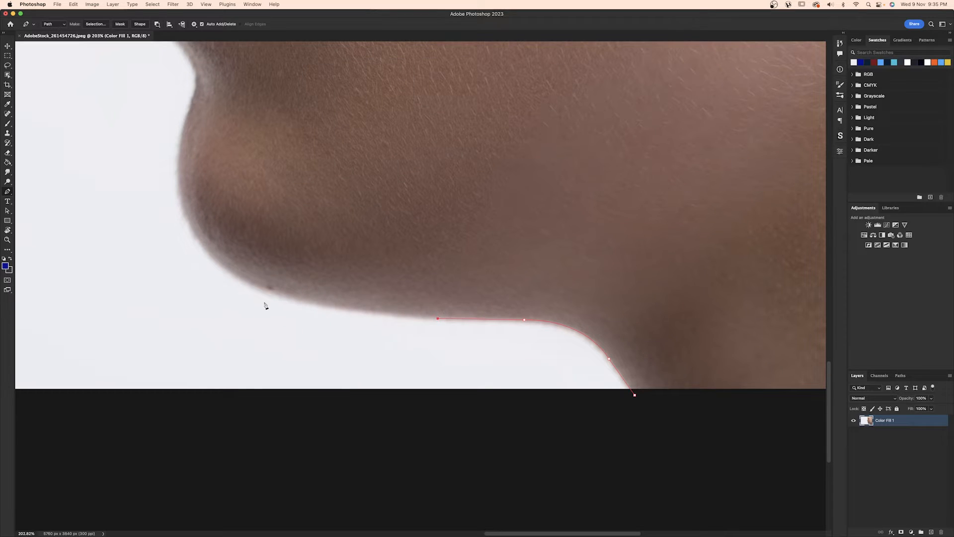
- Add two curved anchors beneath the chin, removing each one's outgoing handle
{"action": "left_click_drag", "start_coordinate": [300, 302], "coordinate": [209, 284]}
{"action": "left_click", "coordinate": [301, 302], "text": "alt"}
{"action": "left_click_drag", "start_coordinate": [259, 308], "coordinate": [301, 334]}
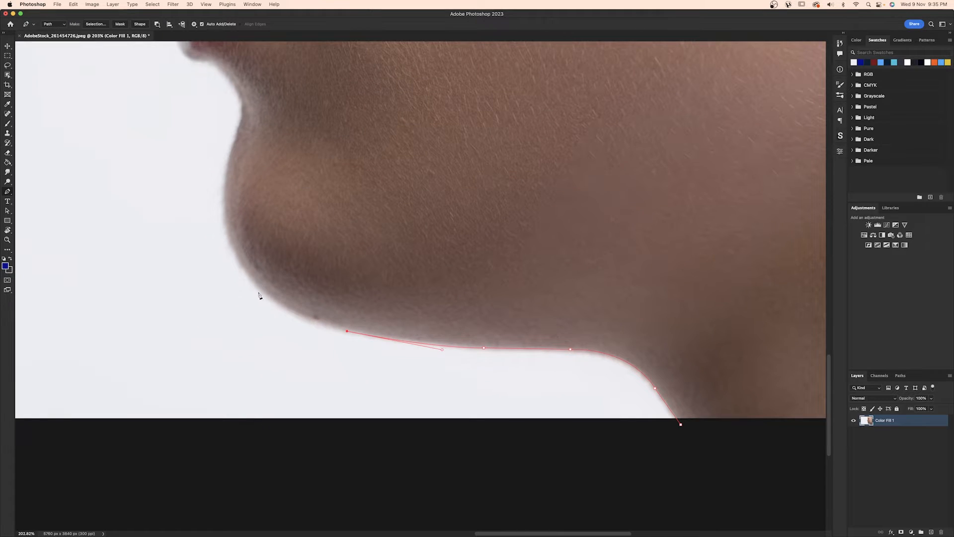
{"action": "scroll", "coordinate": [252, 277], "scroll_direction": "down", "scroll_amount": 1}
{"action": "left_click_drag", "start_coordinate": [259, 282], "coordinate": [222, 254]}
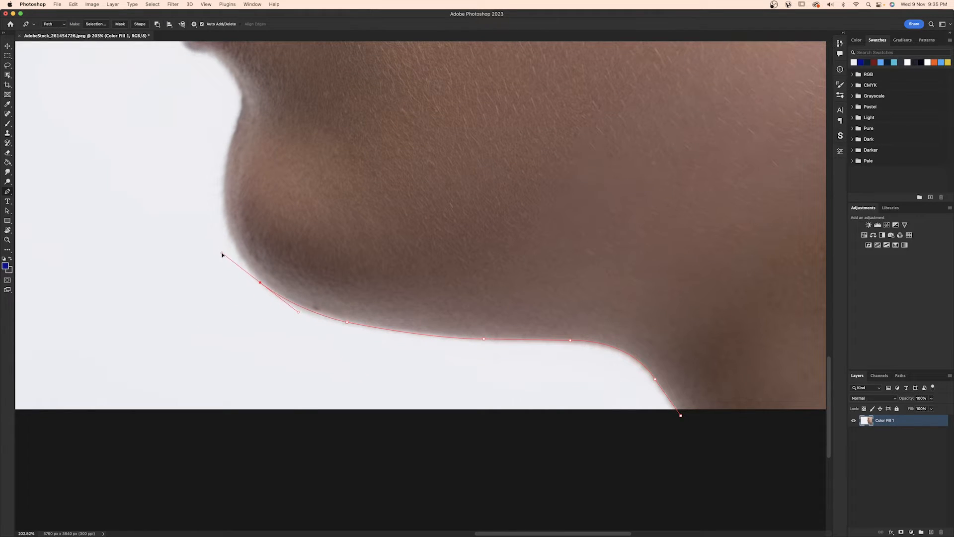
{"action": "left_click", "coordinate": [261, 283], "text": "alt"}
{"action": "left_click_drag", "start_coordinate": [251, 234], "coordinate": [345, 292]}
- Continue the path with curved anchors up the front of the chin to the hollow below the lower lip
{"action": "left_click_drag", "start_coordinate": [319, 251], "coordinate": [319, 192]}
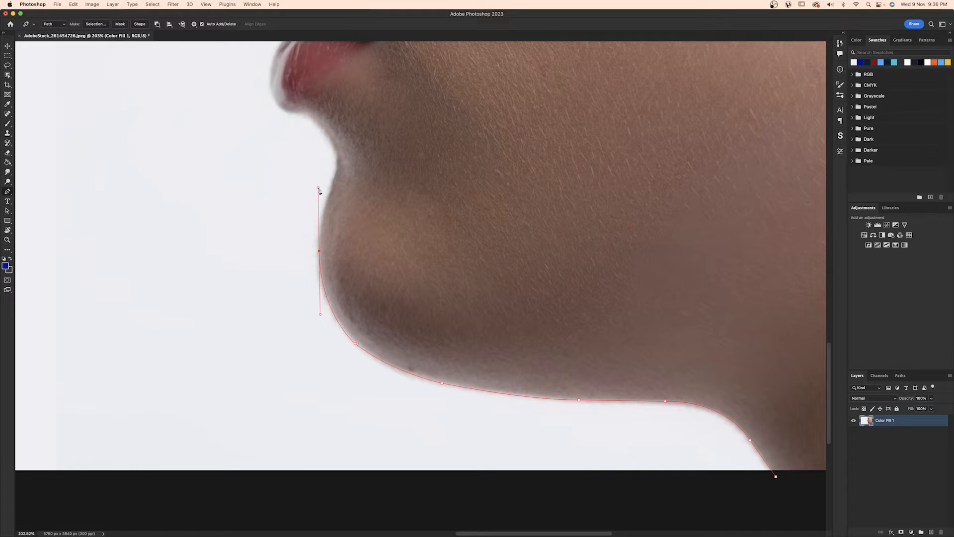
{"action": "left_click", "coordinate": [319, 251], "text": "alt"}
{"action": "left_click_drag", "start_coordinate": [332, 188], "coordinate": [407, 225]}
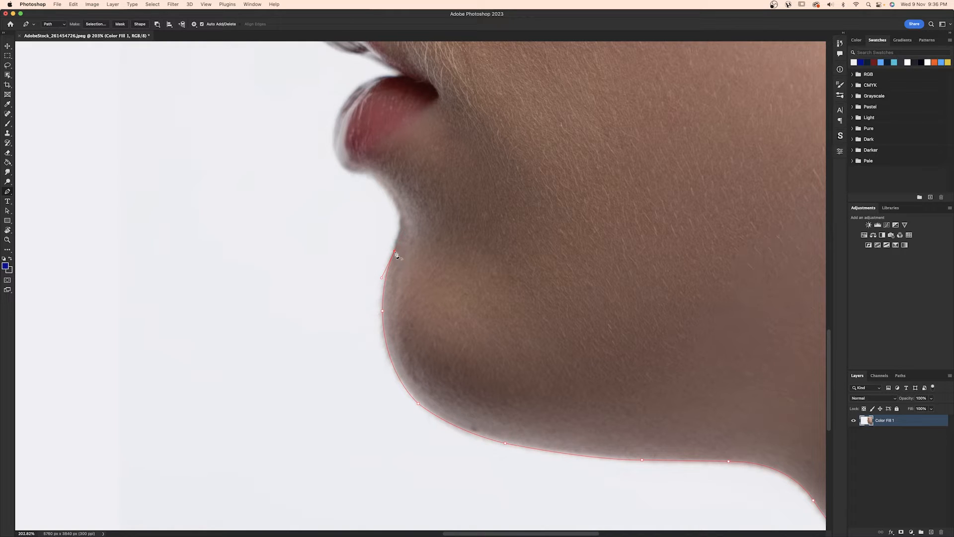
{"action": "left_click_drag", "start_coordinate": [400, 247], "coordinate": [420, 294]}
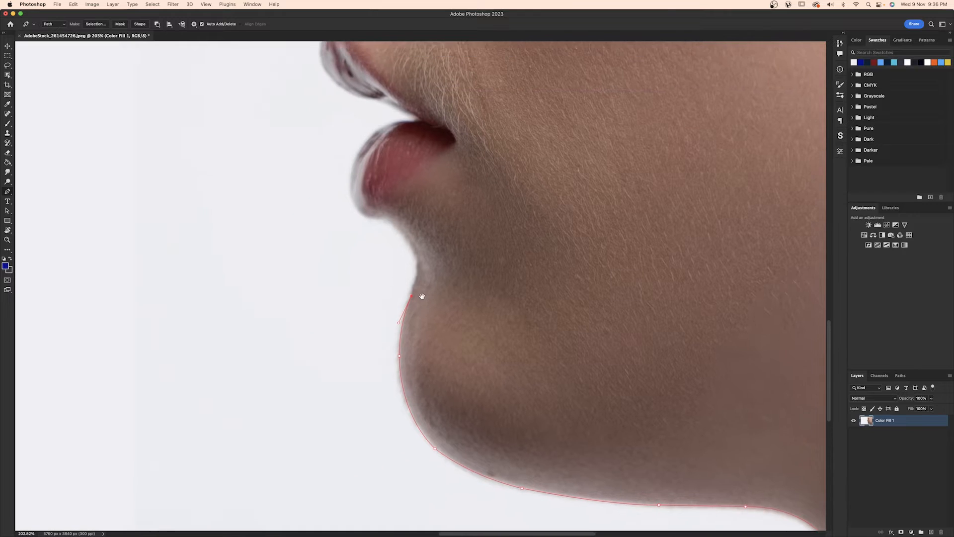
- Trace the path around the lower lip, into the mouth opening and onto the underside of the upper lip
{"action": "left_click_drag", "start_coordinate": [415, 245], "coordinate": [463, 264]}
{"action": "left_click", "coordinate": [404, 257]}
{"action": "left_click", "coordinate": [379, 253], "text": "alt"}
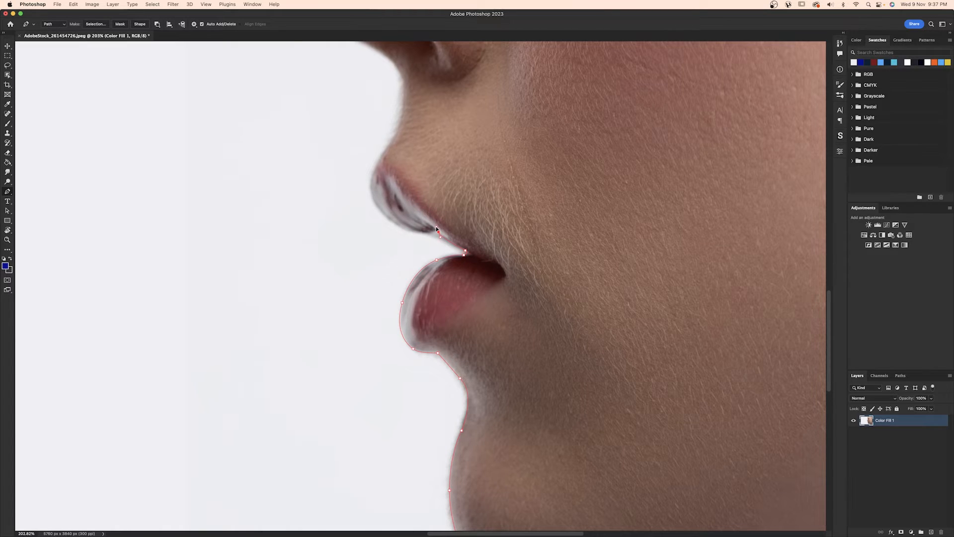
{"action": "scroll", "coordinate": [413, 241], "scroll_direction": "up", "scroll_amount": 2}
{"action": "scroll", "coordinate": [412, 241], "scroll_direction": "left", "scroll_amount": 2}
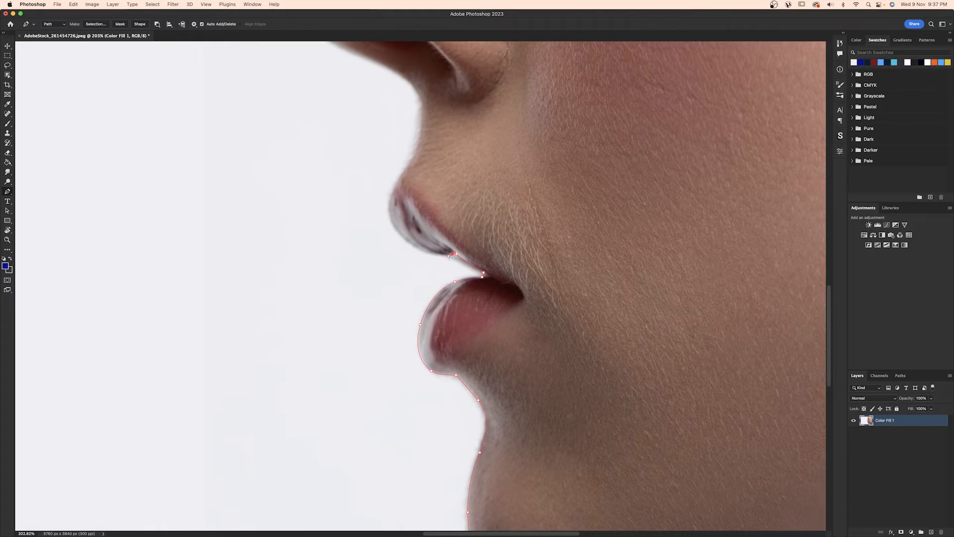
- Trace the front of the upper lip with two curved anchors, removing their outgoing handles
{"action": "left_click_drag", "start_coordinate": [400, 234], "coordinate": [375, 206]}
{"action": "left_click", "coordinate": [400, 234], "text": "alt"}
{"action": "scroll", "coordinate": [400, 234], "scroll_direction": "up", "scroll_amount": 4}
{"action": "scroll", "coordinate": [400, 234], "scroll_direction": "left", "scroll_amount": 2}
{"action": "left_click_drag", "start_coordinate": [424, 241], "coordinate": [436, 215]}
{"action": "left_click", "coordinate": [425, 242], "text": "alt"}
{"action": "scroll", "coordinate": [447, 239], "scroll_direction": "up", "scroll_amount": 3}
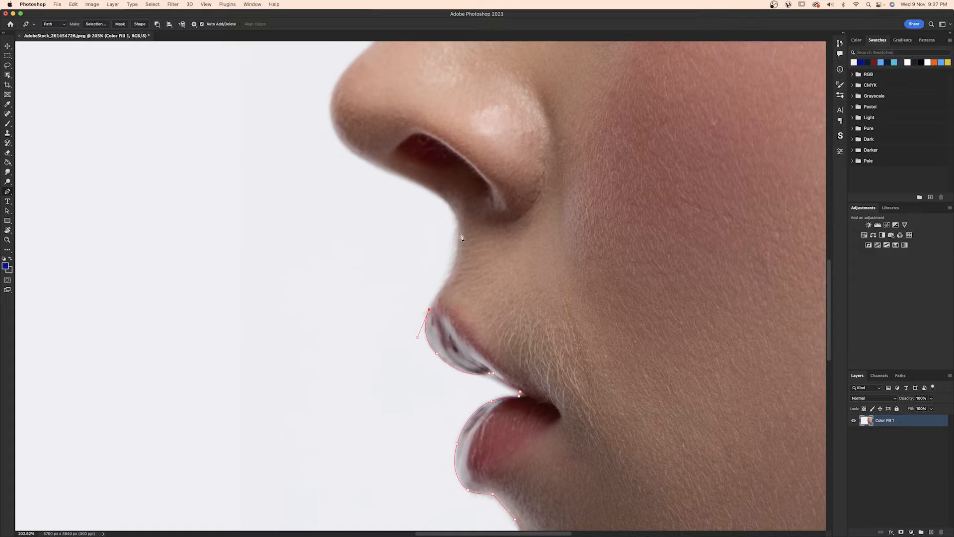
- Extend the path from the upper lip up to the base of the nose and along its underside
{"action": "left_click", "coordinate": [446, 285]}
{"action": "scroll", "coordinate": [447, 279], "scroll_direction": "up", "scroll_amount": 2}
{"action": "scroll", "coordinate": [448, 279], "scroll_direction": "left", "scroll_amount": 2}
{"action": "left_click_drag", "start_coordinate": [484, 251], "coordinate": [466, 326]}
{"action": "left_click", "coordinate": [485, 251], "text": "alt"}
{"action": "left_click", "coordinate": [468, 264]}
{"action": "key", "text": "super+z"}
{"action": "left_click", "coordinate": [475, 268], "text": "alt"}
- Curve the path around the tip of the nose and onto the lower nose bridge
{"action": "left_click_drag", "start_coordinate": [425, 264], "coordinate": [455, 185]}
{"action": "left_click", "coordinate": [426, 263], "text": "alt"}
{"action": "left_click", "coordinate": [435, 210], "text": "alt"}
{"action": "left_click_drag", "start_coordinate": [466, 225], "coordinate": [398, 401]}
{"action": "left_click", "coordinate": [409, 345]}
- Continue the path up the nose bridge and through the hollow below the brow, removing the last outgoing handle
{"action": "left_click_drag", "start_coordinate": [437, 341], "coordinate": [428, 386]}
{"action": "left_click_drag", "start_coordinate": [439, 333], "coordinate": [435, 400]}
{"action": "left_click", "coordinate": [438, 334], "text": "alt"}
{"action": "left_click", "coordinate": [437, 333]}
{"action": "left_click_drag", "start_coordinate": [439, 299], "coordinate": [421, 247]}
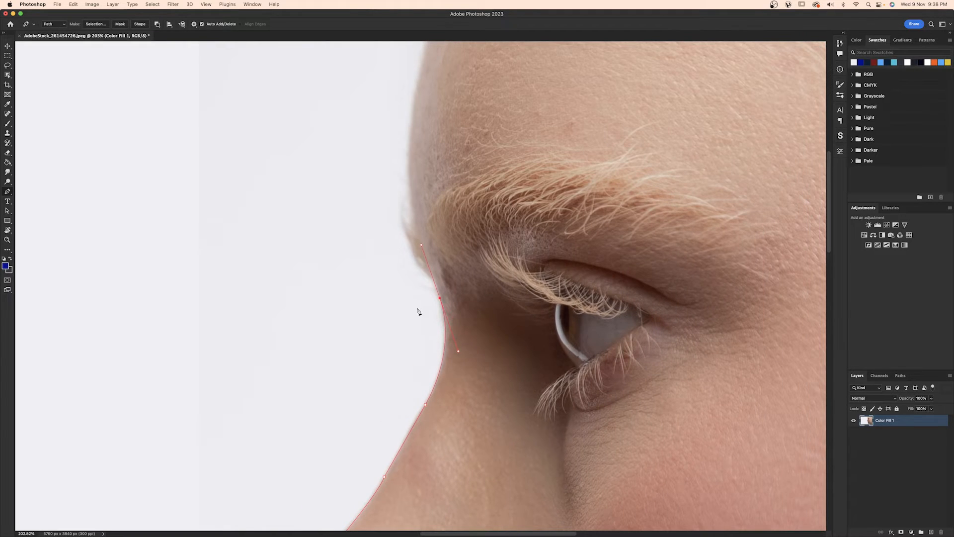
{"action": "left_click", "coordinate": [440, 298], "text": "alt"}
- Trace the protruding brow edge with short path segments above the nose bridge
{"action": "left_click_drag", "start_coordinate": [441, 292], "coordinate": [452, 392]}
{"action": "left_click", "coordinate": [449, 387]}
{"action": "left_click", "coordinate": [426, 358]}
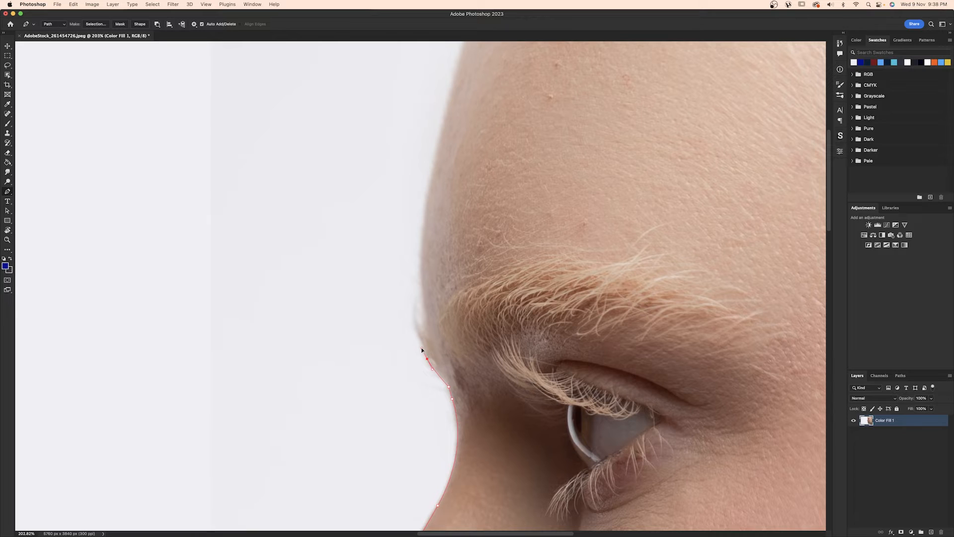
{"action": "left_click_drag", "start_coordinate": [414, 319], "coordinate": [412, 308]}
{"action": "key", "text": "super+z"}
{"action": "left_click", "coordinate": [418, 329]}
- Curve the path up along the forehead to the top edge of the image
{"action": "left_click_drag", "start_coordinate": [440, 330], "coordinate": [439, 249]}
{"action": "key", "text": "super+z"}
{"action": "left_click", "coordinate": [426, 290], "text": "alt"}
{"action": "left_click_drag", "start_coordinate": [452, 254], "coordinate": [429, 367]}
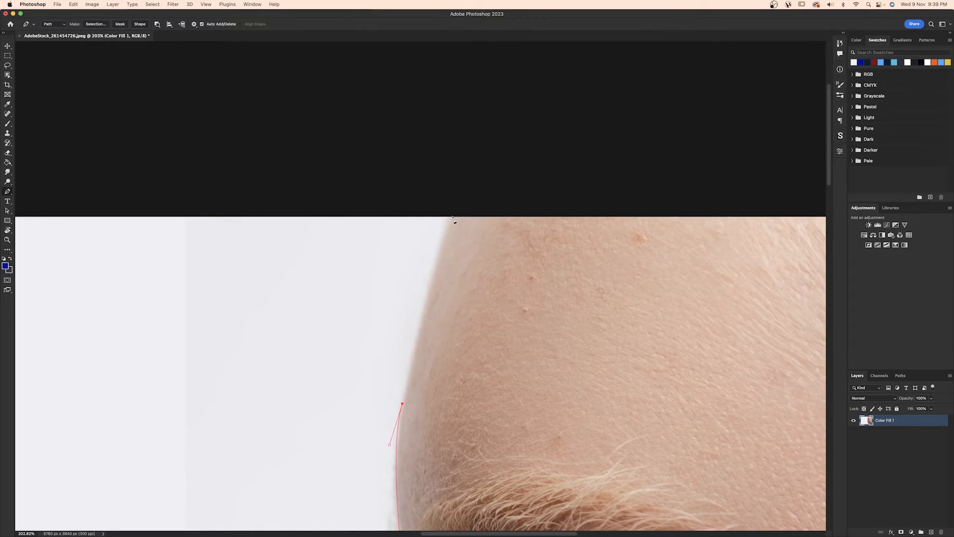
{"action": "left_click_drag", "start_coordinate": [453, 217], "coordinate": [459, 215]}
- Close the path at its starting anchor by running it just outside the image around the back of the head
{"action": "key", "text": "super+0"}
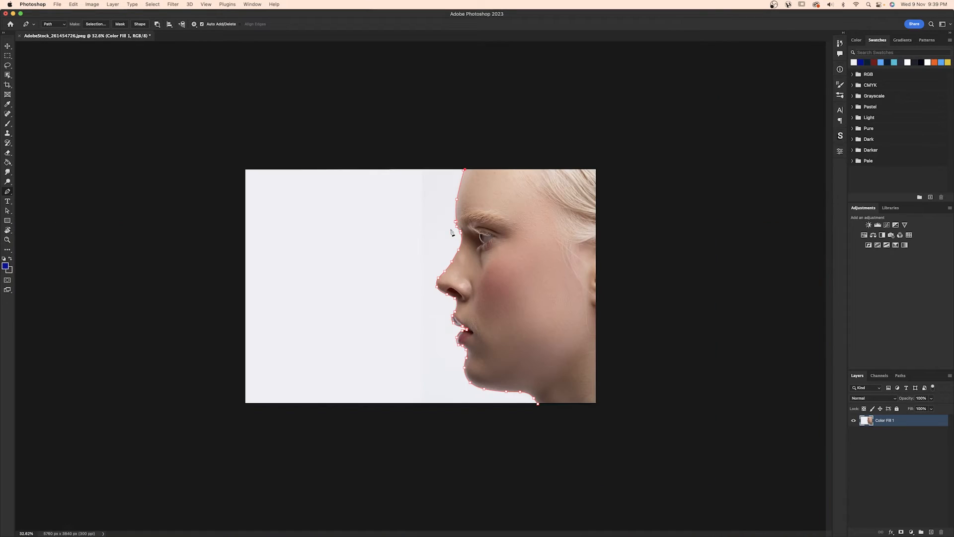
{"action": "left_click", "coordinate": [598, 166]}
{"action": "left_click", "coordinate": [597, 405]}
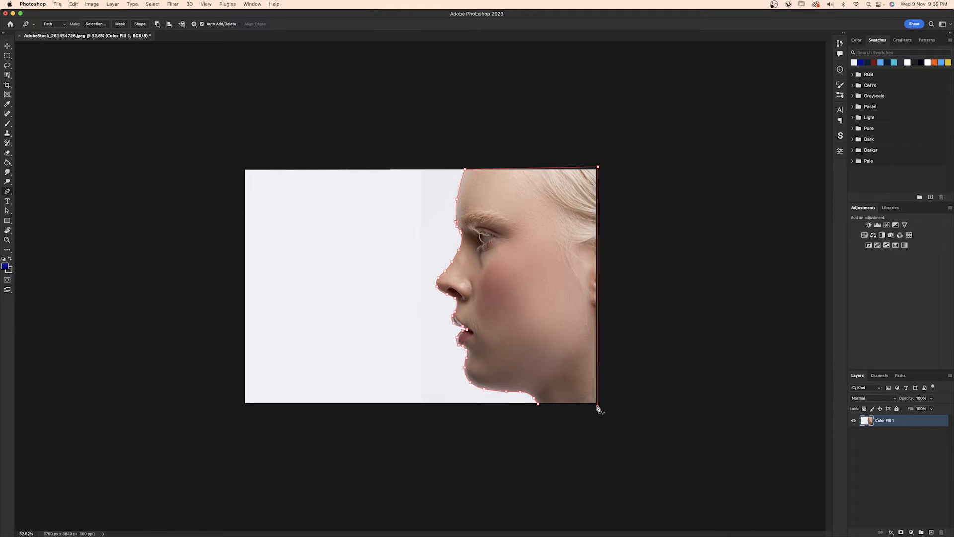
{"action": "left_click", "coordinate": [539, 405]}
{"action": "key", "text": "super+1"}
{"action": "key", "text": "super+0"}
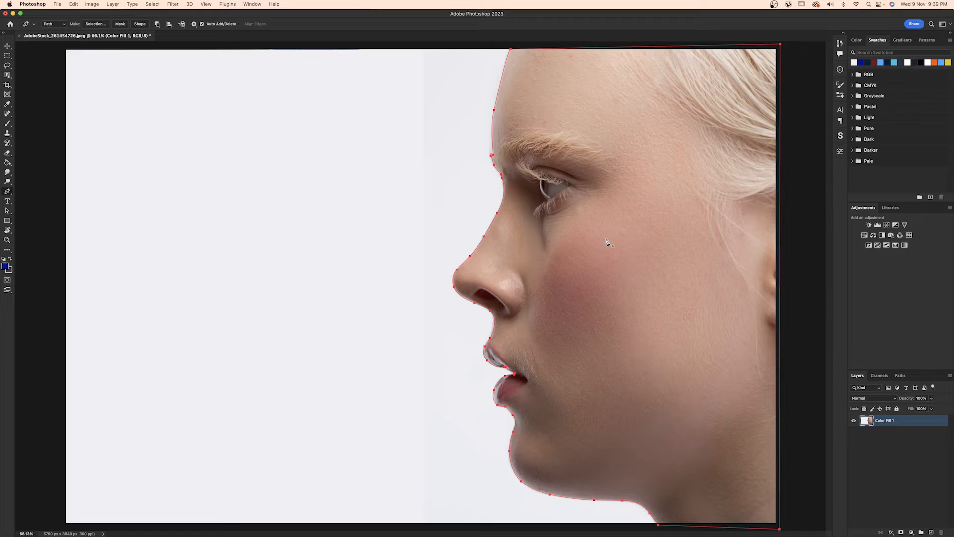
- Load the Work Path as a selection, and switch back to the path
{"action": "left_click", "coordinate": [902, 376]}
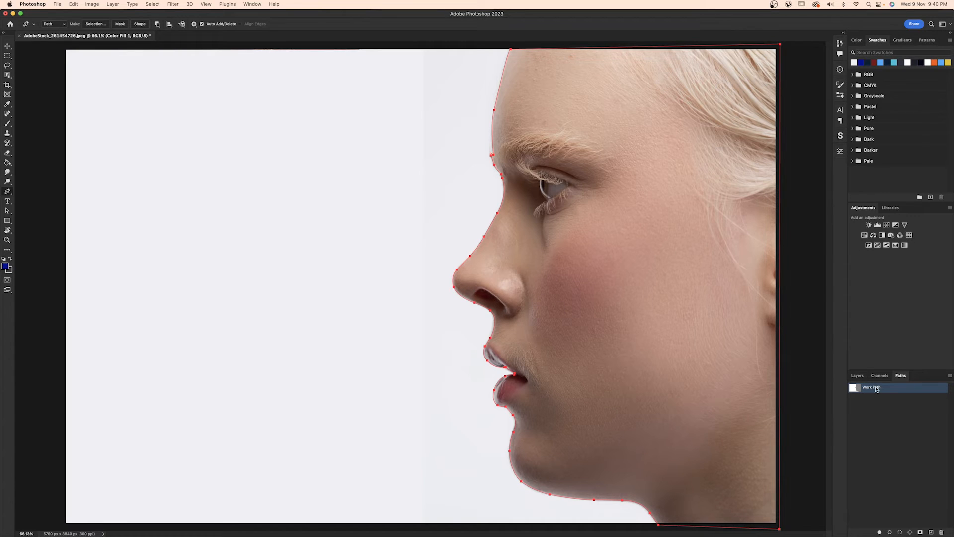
{"action": "left_click", "coordinate": [859, 390], "text": "super"}
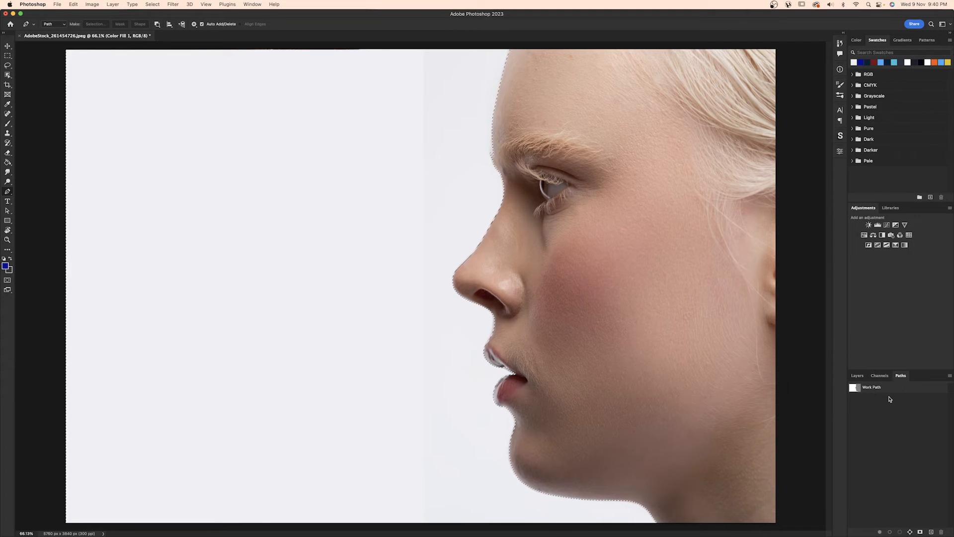
{"action": "left_click", "coordinate": [859, 390]}
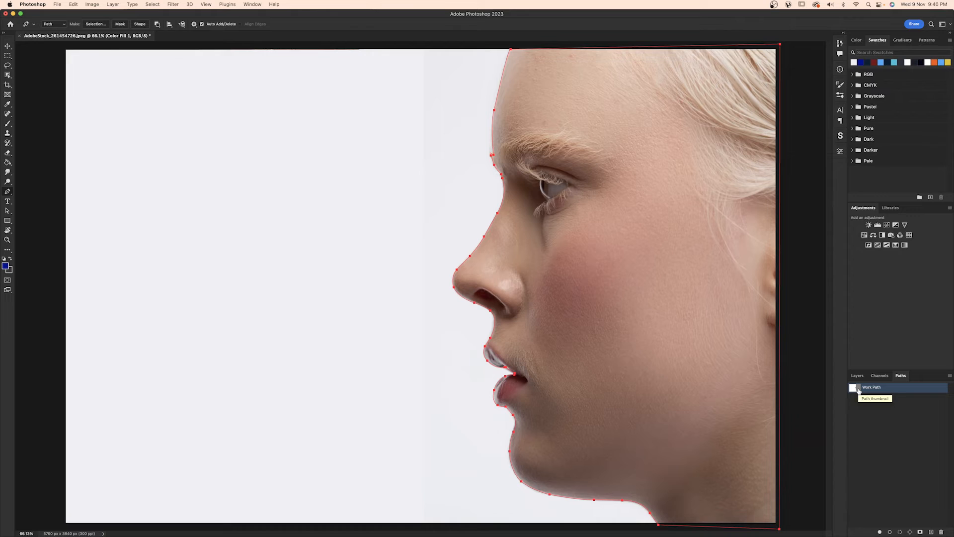
- Convert the face path into a new anti-aliased selection with Make Selection
{"action": "right_click", "coordinate": [620, 270]}
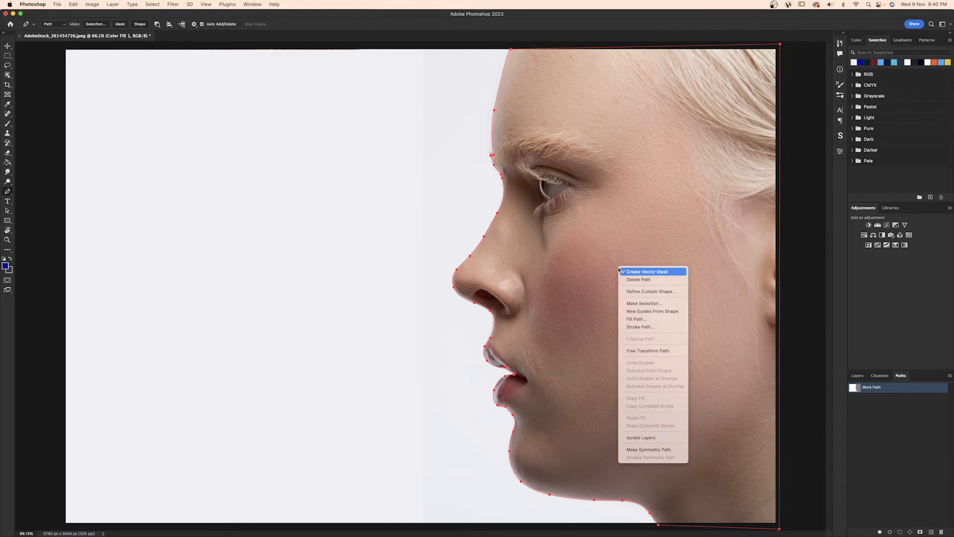
{"action": "left_click", "coordinate": [637, 296]}
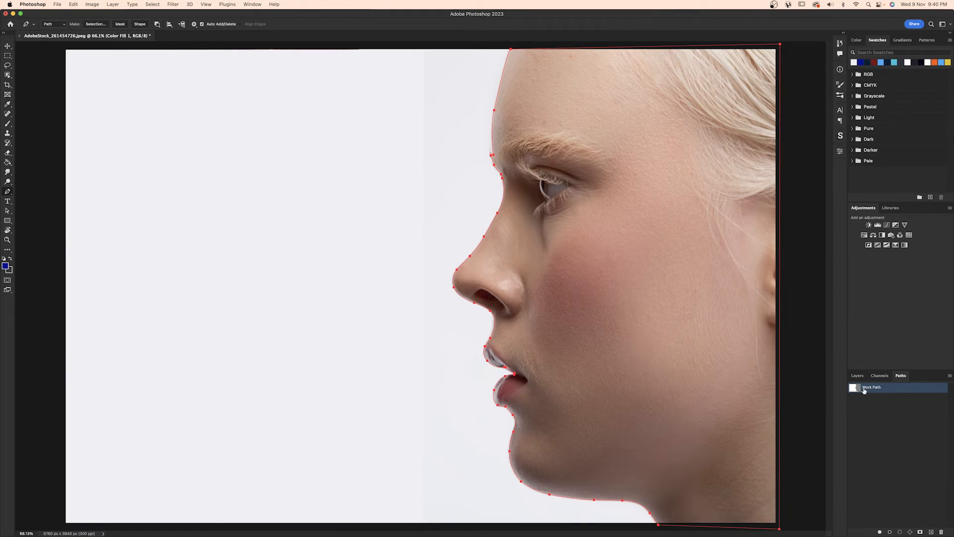
{"action": "right_click", "coordinate": [629, 227]}
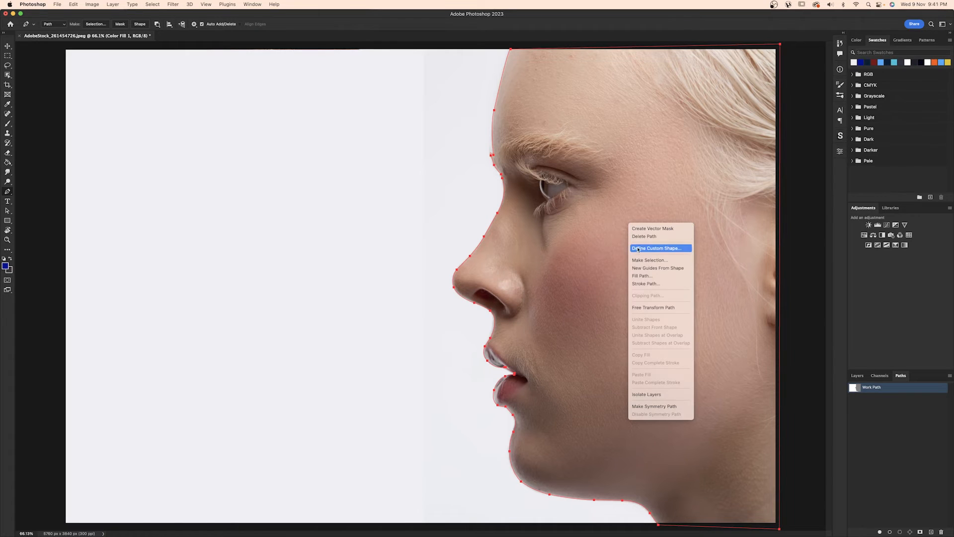
{"action": "left_click", "coordinate": [632, 261]}
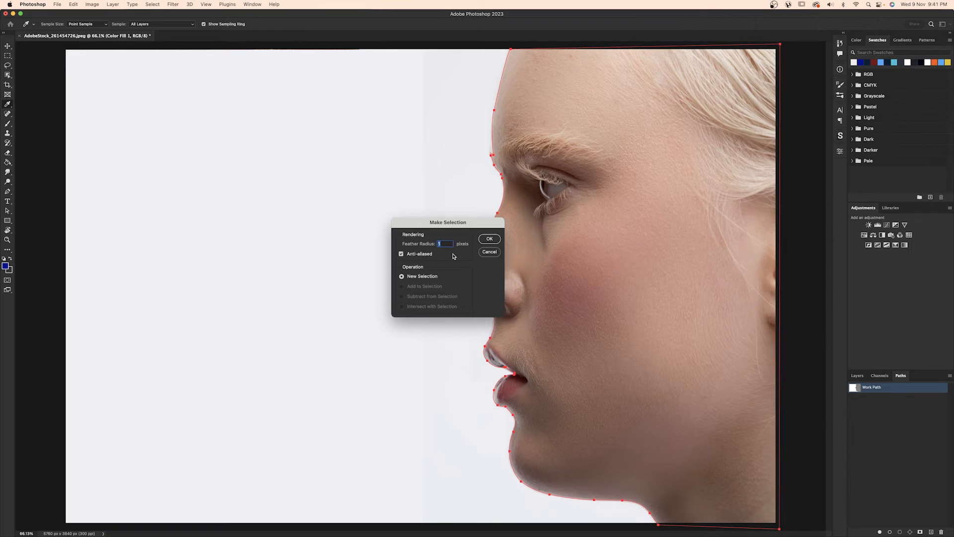
{"action": "left_click", "coordinate": [489, 240]}
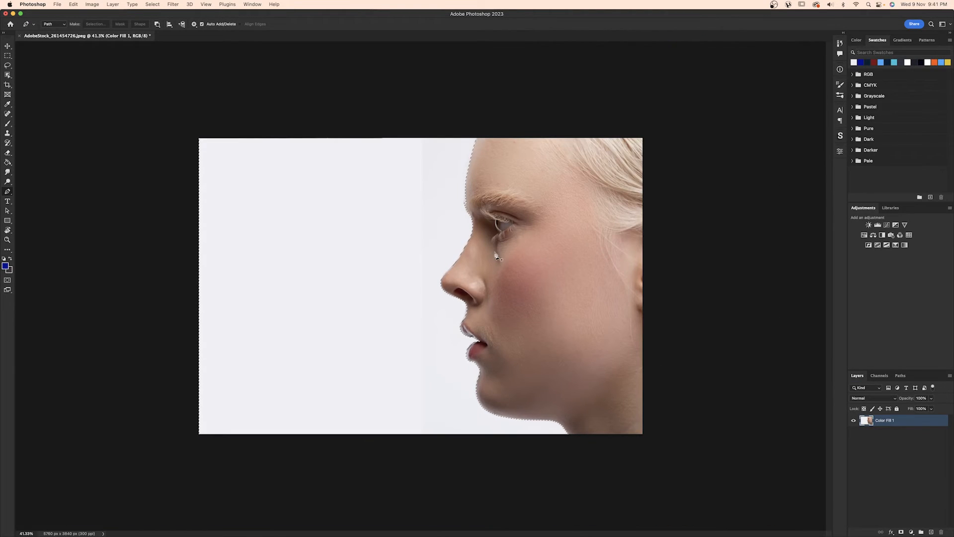
- Add a layer mask to the Color Fill 1 layer that hides the white background and keeps the face
{"action": "left_click", "coordinate": [7, 55]}
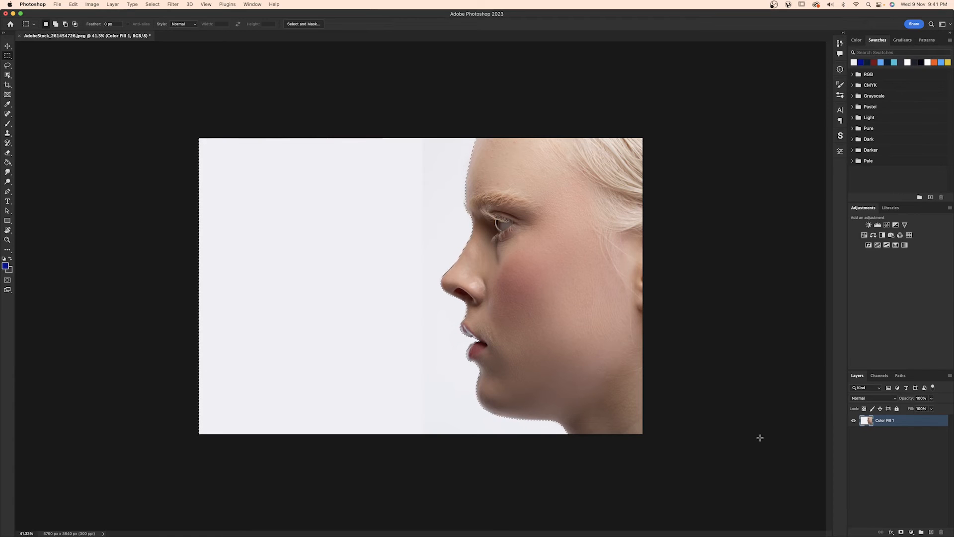
{"action": "left_click", "coordinate": [902, 532]}
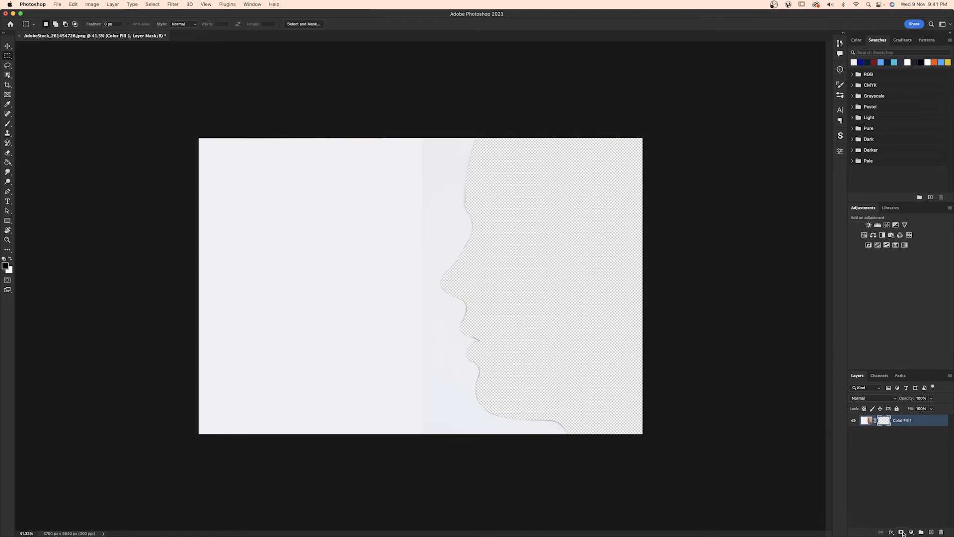
{"action": "key", "text": "super+z"}
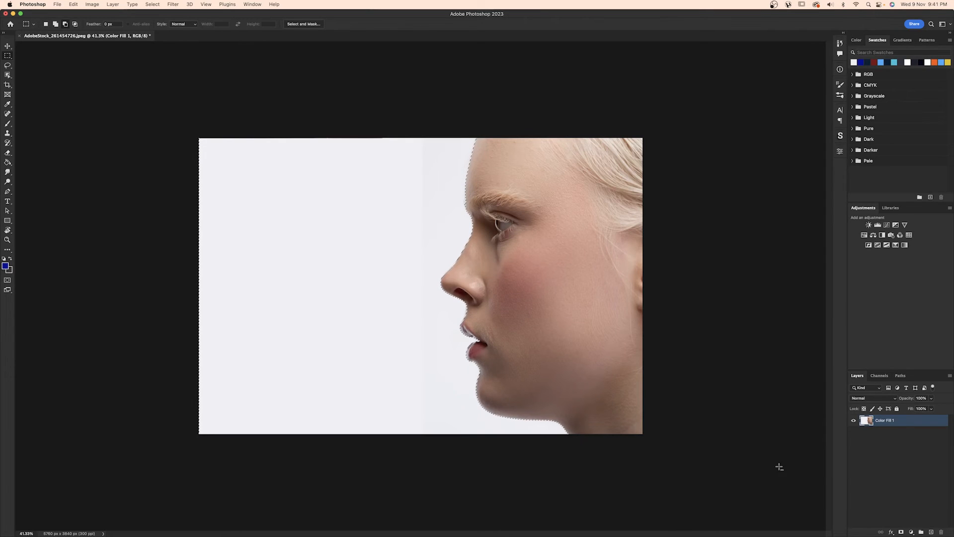
{"action": "left_click", "coordinate": [902, 532]}
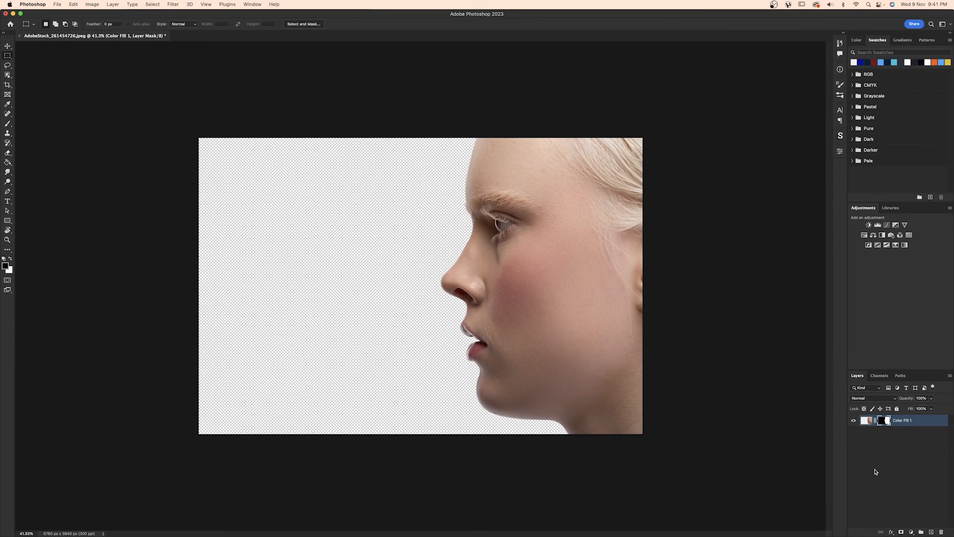
- Invert the layer mask and invert it back, and switch to the Move tool
{"action": "key", "text": "super+i"}
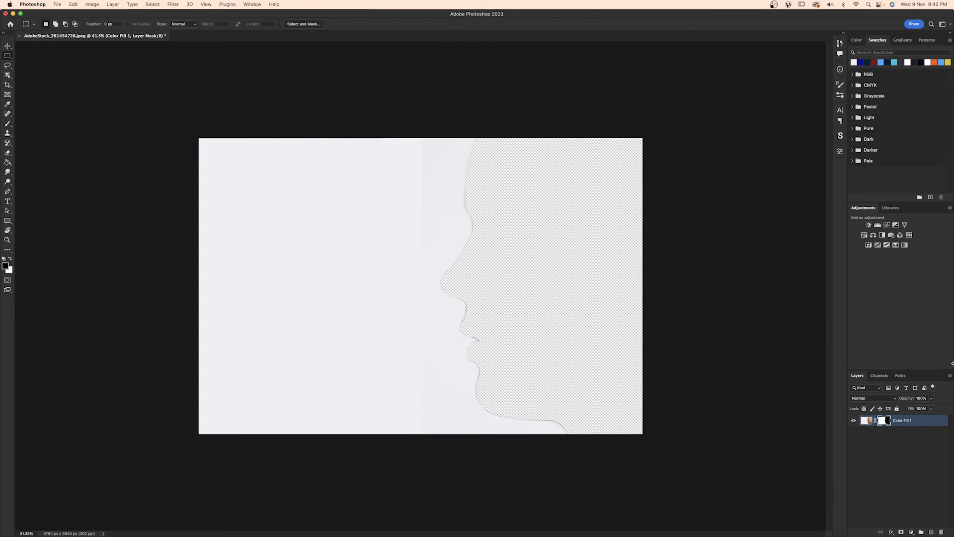
{"action": "key", "text": "super+i"}
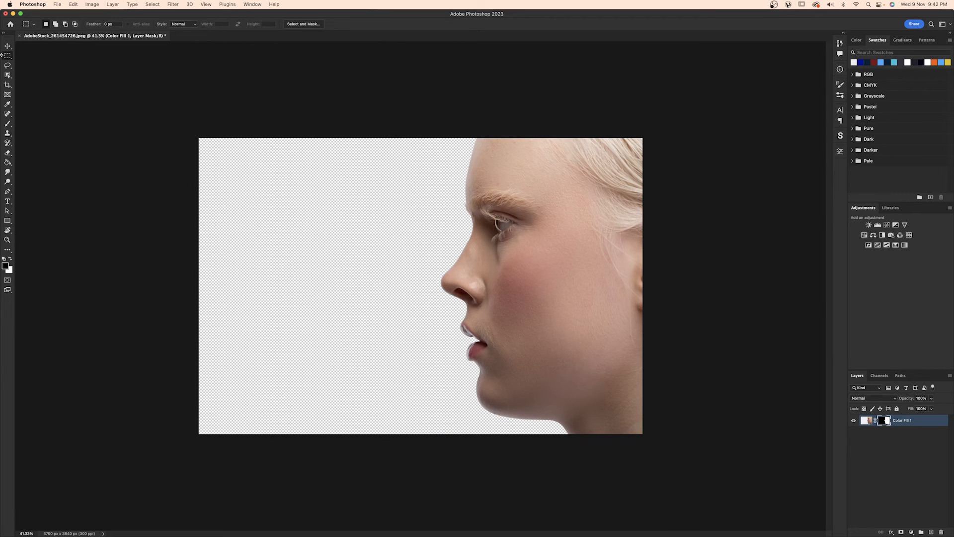
{"action": "left_click", "coordinate": [8, 46]}
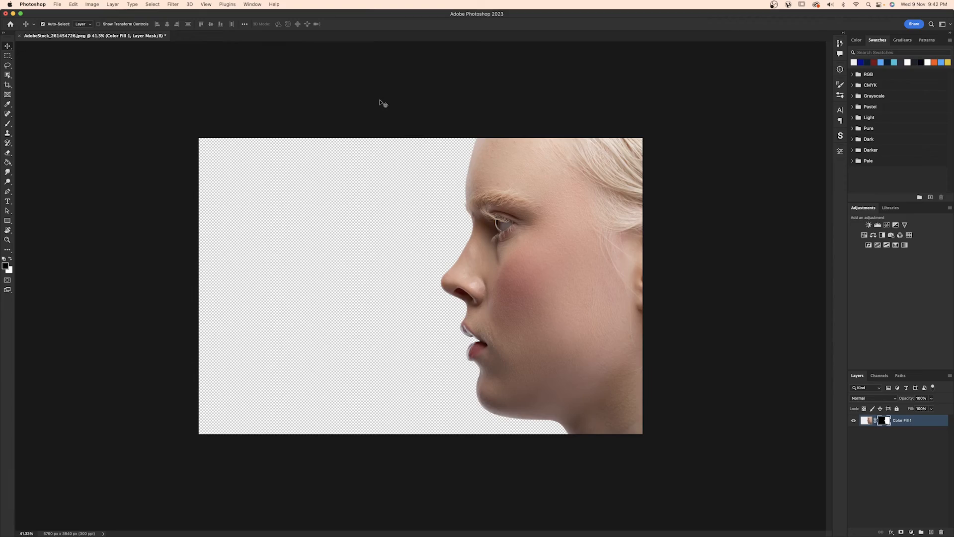